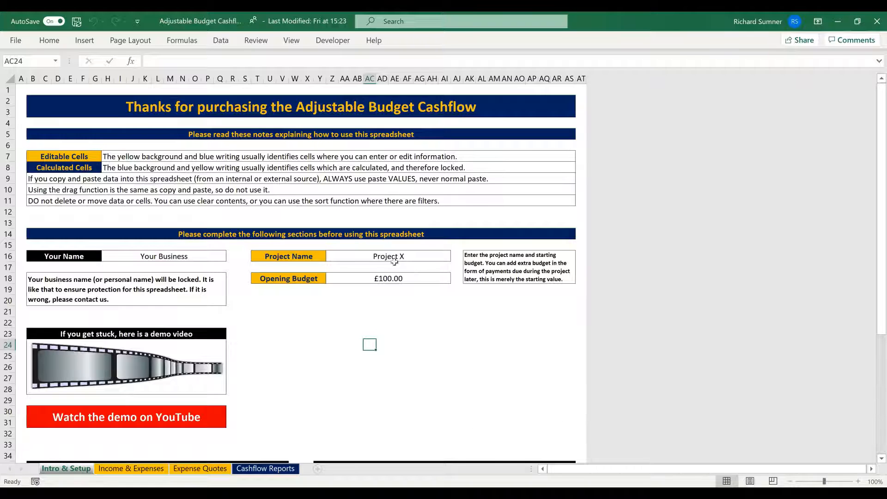
# Review the project name and opening budget fields on the Intro & Setup sheet
pyautogui.click(323, 257)
pyautogui.click(349, 256)
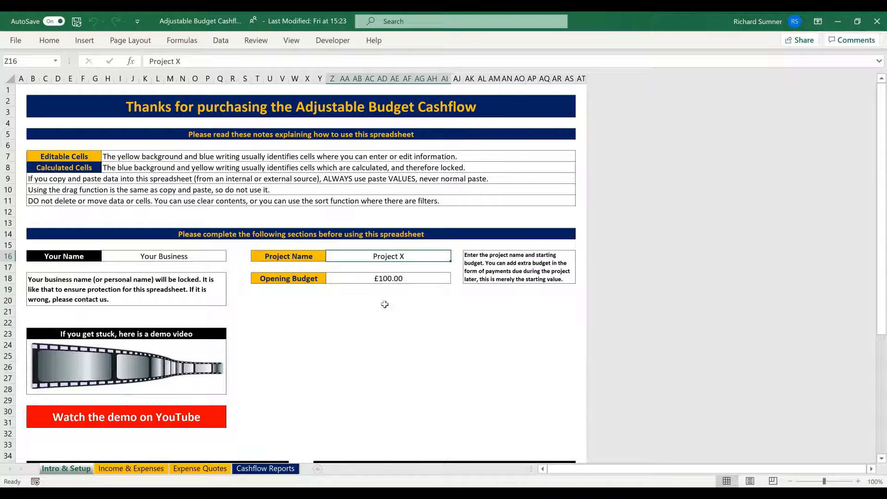
pyautogui.click(372, 281)
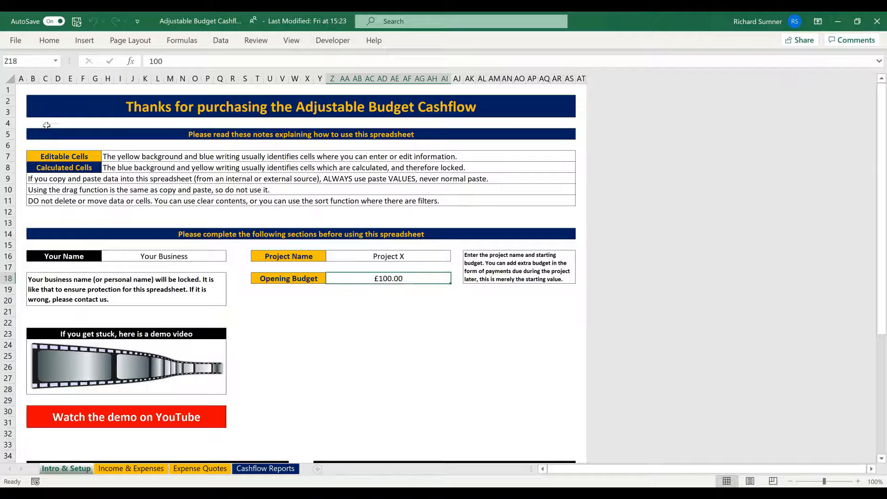
pyautogui.click(23, 92)
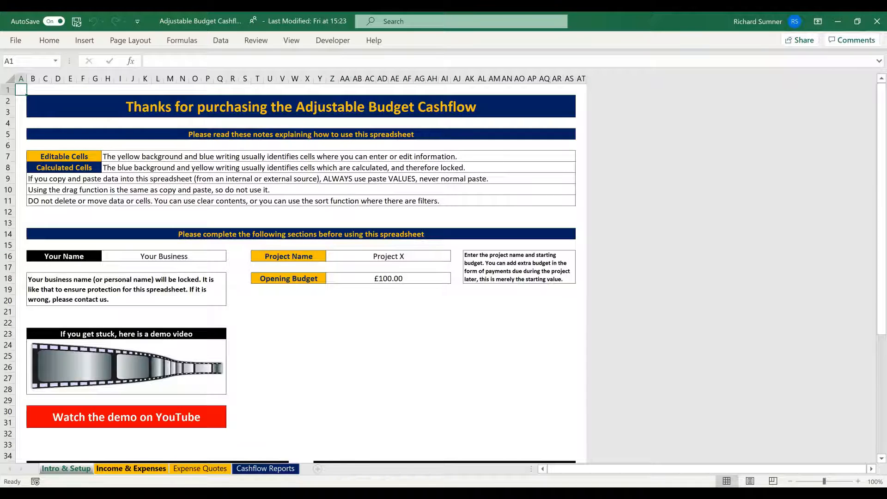
# Go to the Income & Expenses sheet and examine the due dates and categories of the planned expenses
pyautogui.click(131, 469)
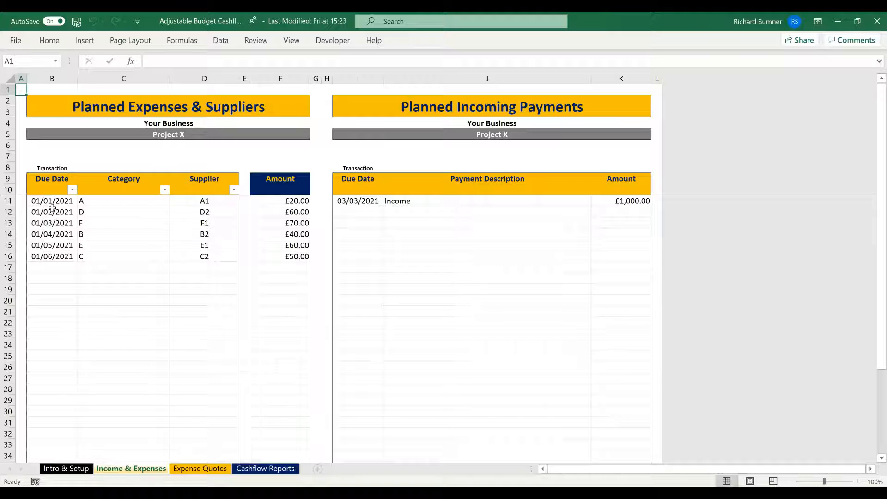
pyautogui.moveTo(51, 205); pyautogui.dragTo(49, 255)
pyautogui.moveTo(52, 202); pyautogui.dragTo(50, 254)
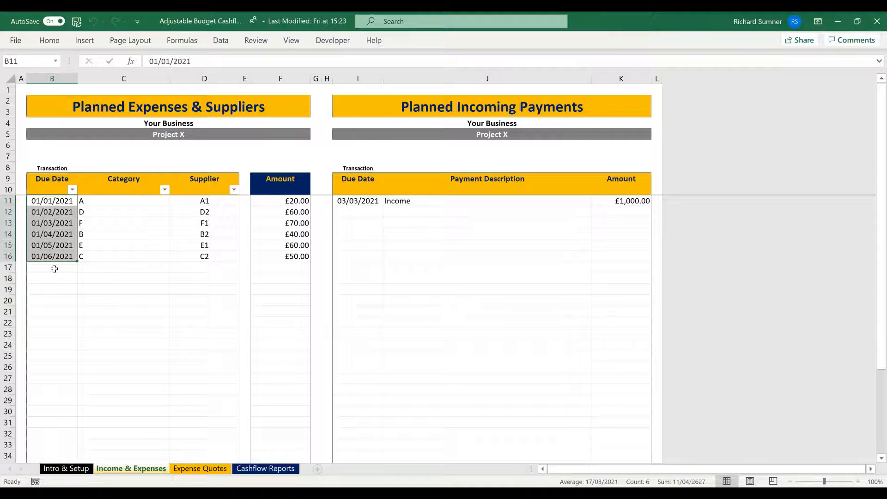
pyautogui.click(55, 268)
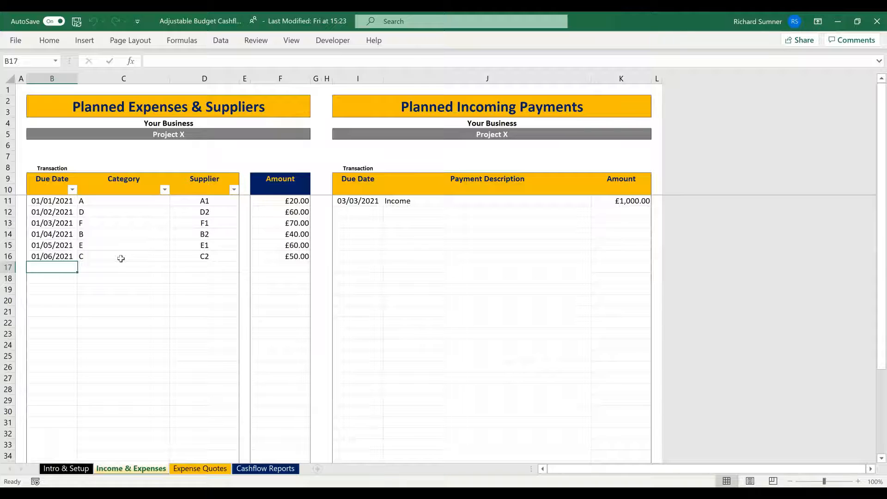
pyautogui.moveTo(49, 202); pyautogui.dragTo(59, 255)
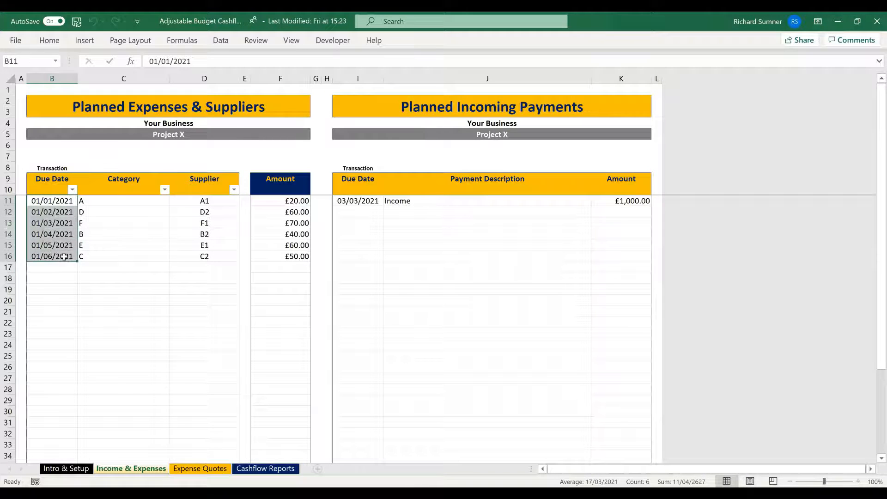
pyautogui.click(94, 265)
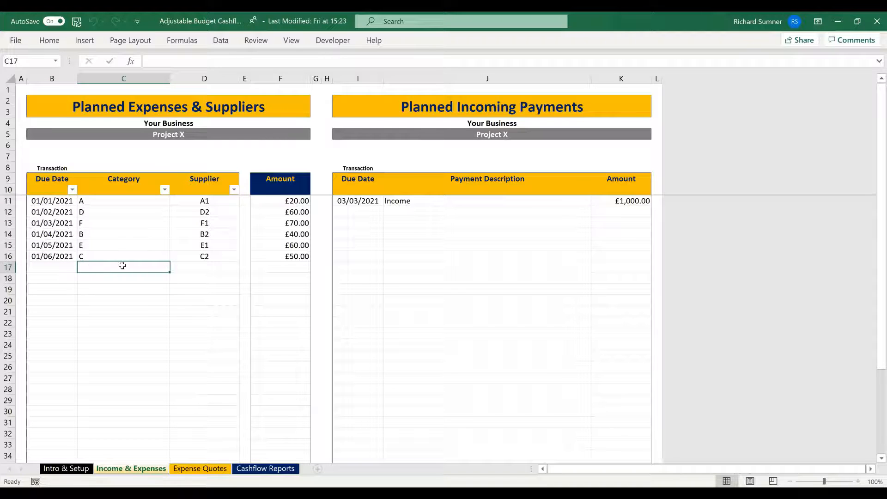
pyautogui.moveTo(96, 201); pyautogui.dragTo(113, 242)
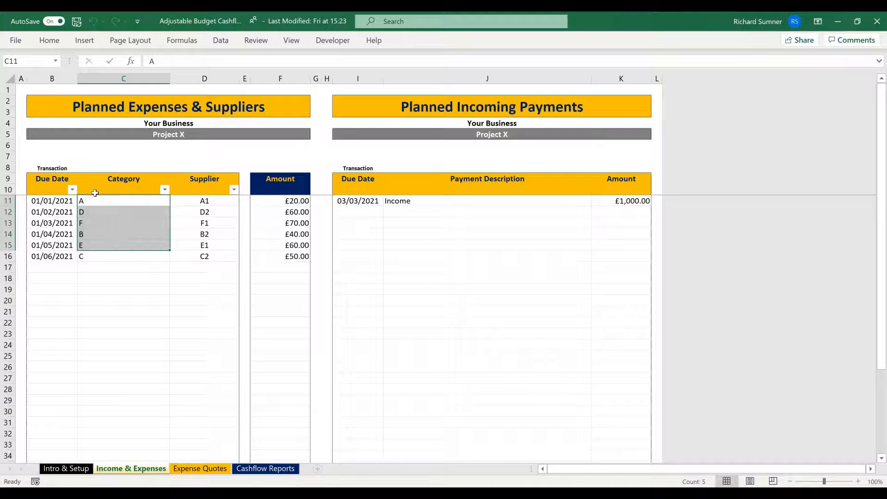
# Try entering the duplicate category C in the first empty planned expenses row, and clear the entry
pyautogui.click(92, 266)
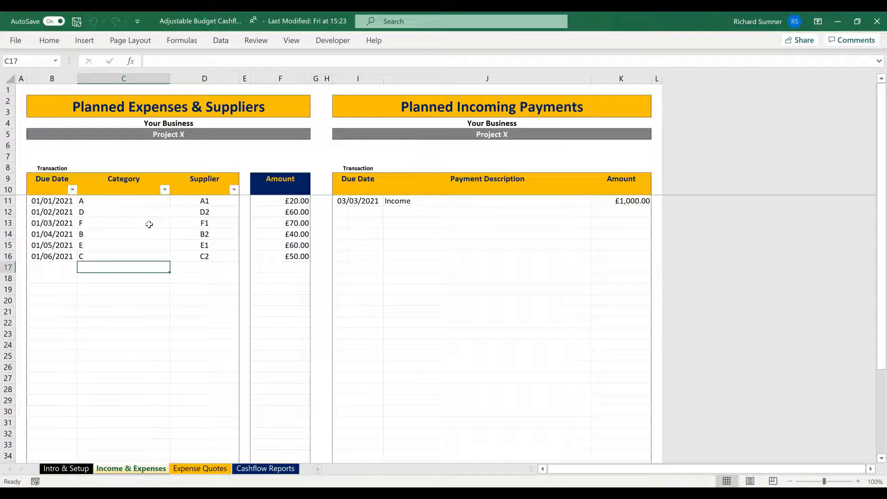
pyautogui.write('C')
pyautogui.hotkey('ctrl', 'Return')
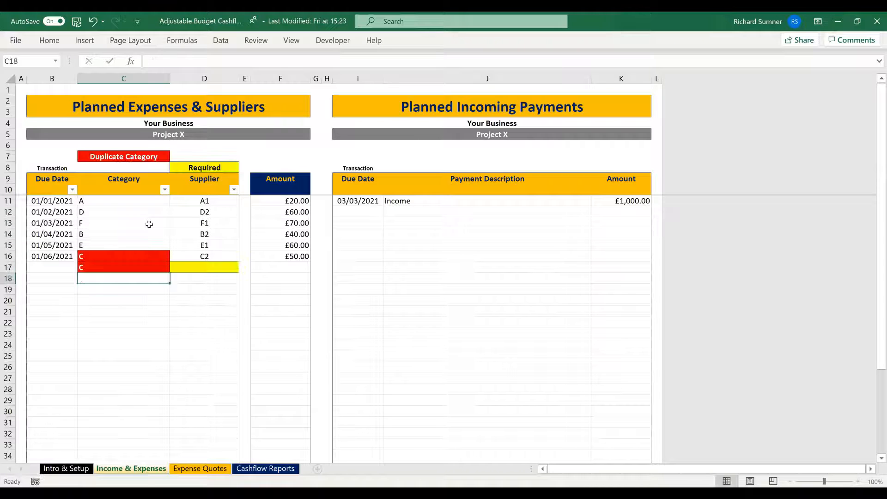
pyautogui.press('Delete')
pyautogui.click(76, 276)
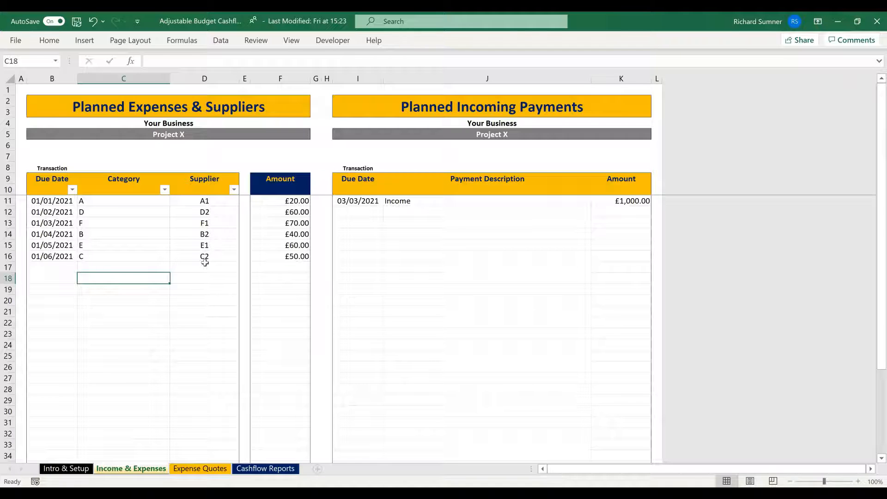
# Add category G with due date 01/07/2021 in the first empty row of the planned expenses
pyautogui.click(126, 265)
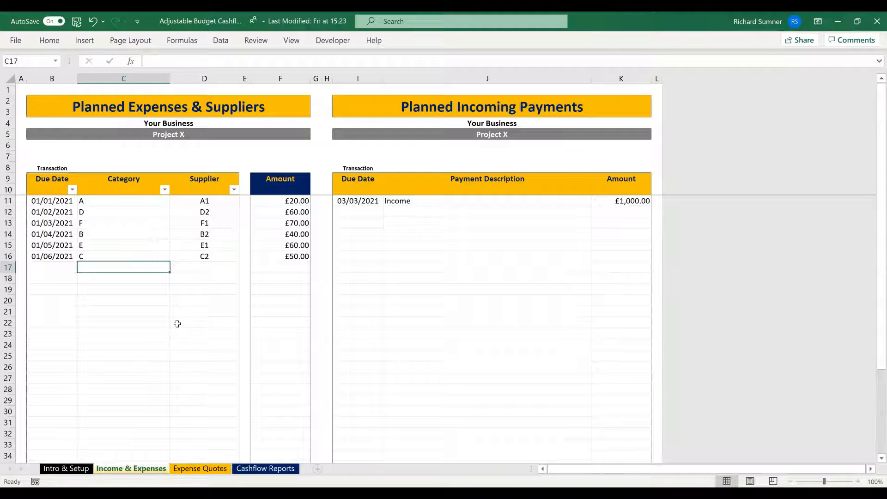
pyautogui.write('G')
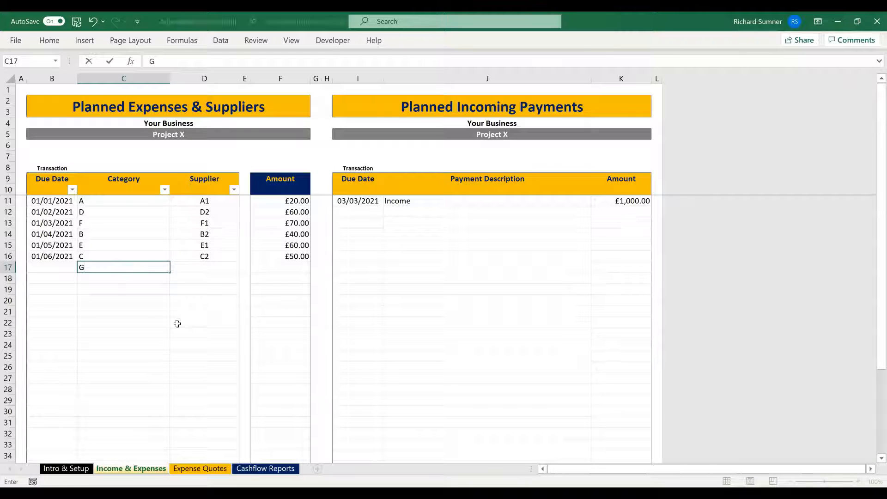
pyautogui.press('Left')
pyautogui.write('1/7/21')
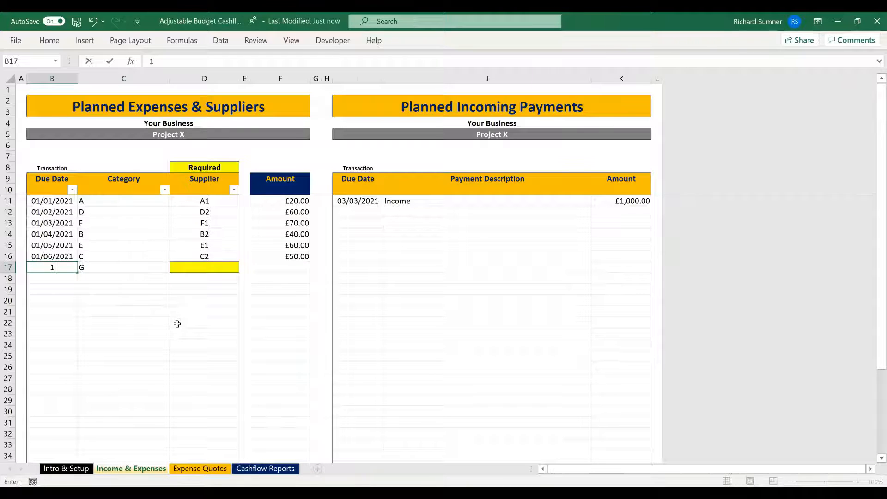
pyautogui.press('Return')
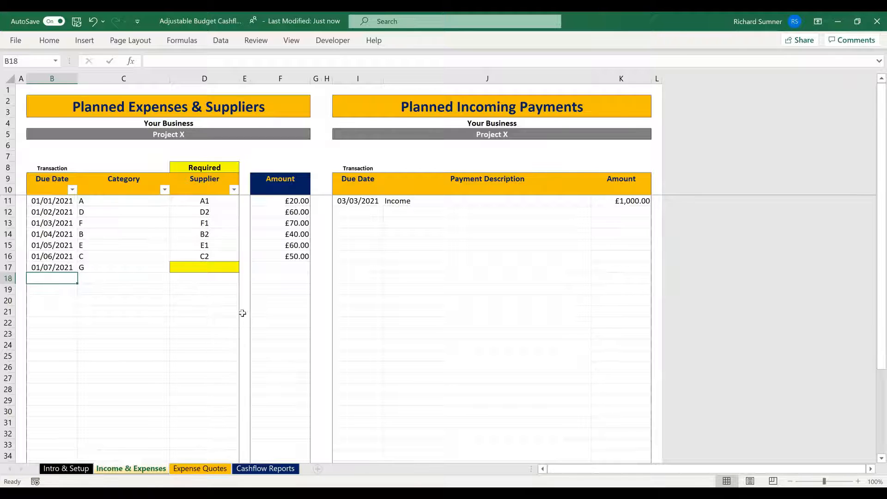
pyautogui.click(363, 201)
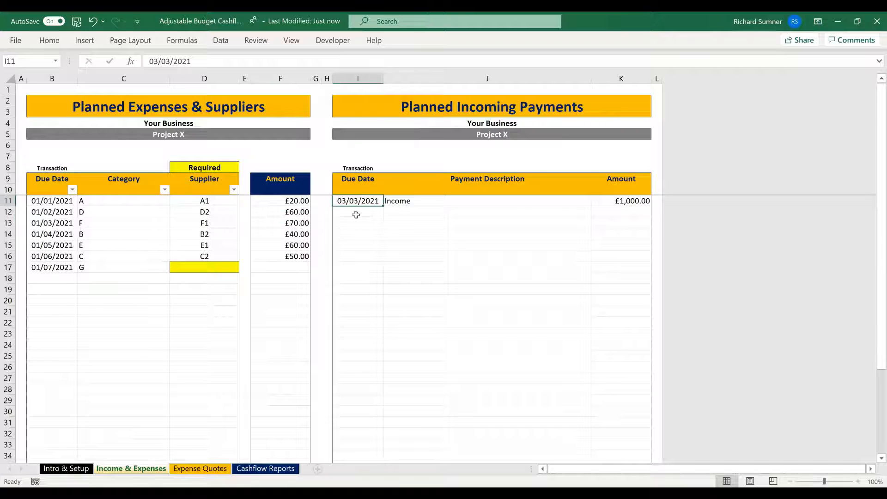
pyautogui.click(356, 215)
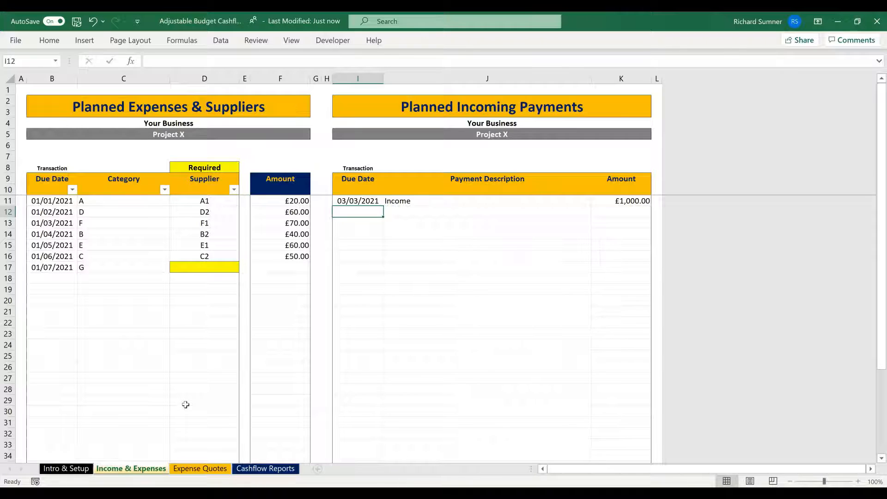
# On the Expense Quotes sheet, choose category G for a new quote in cell B25
pyautogui.click(199, 468)
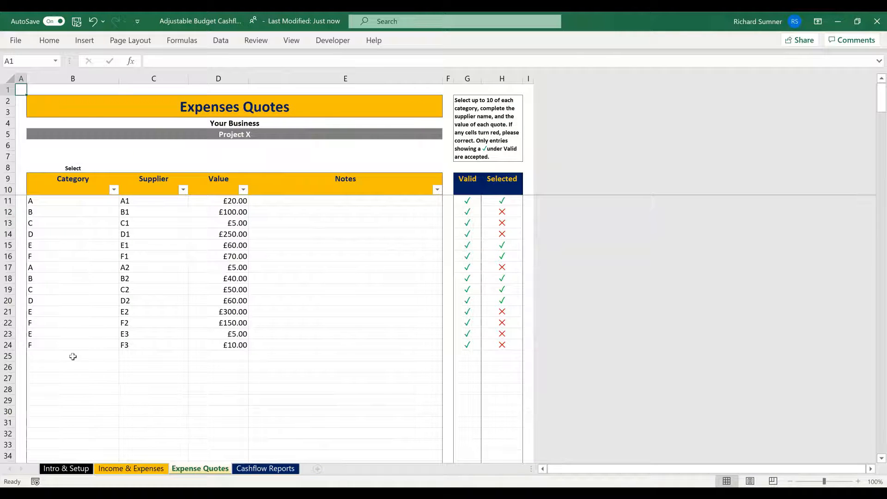
pyautogui.click(72, 357)
pyautogui.click(124, 356)
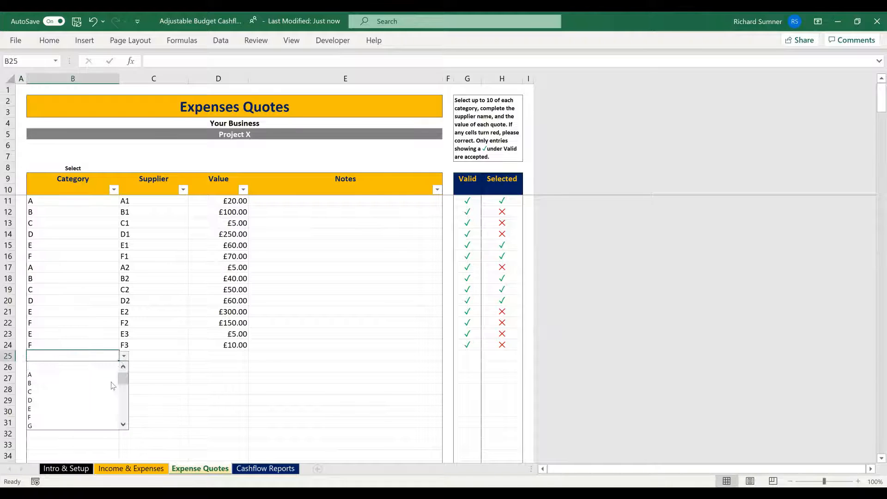
pyautogui.click(111, 426)
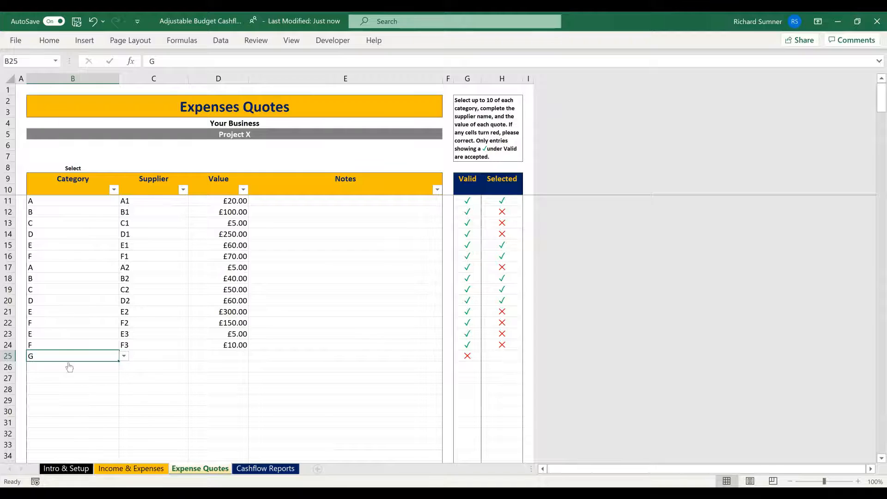
pyautogui.click(131, 469)
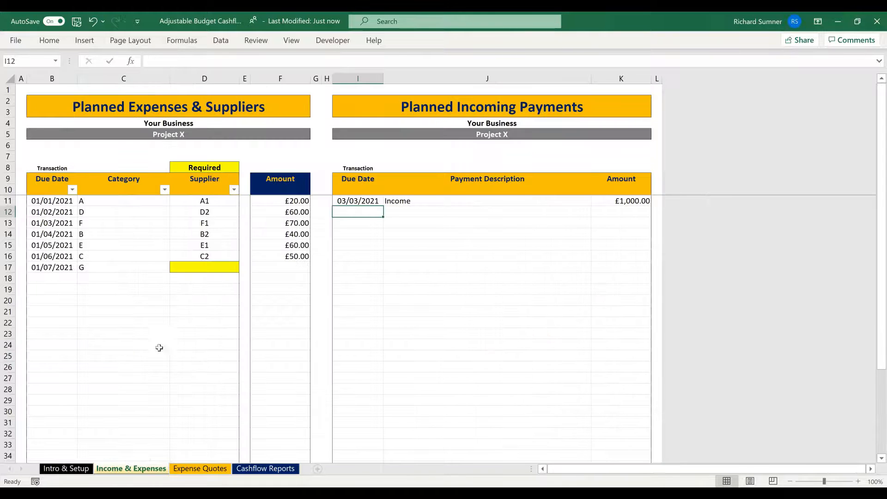
pyautogui.click(200, 468)
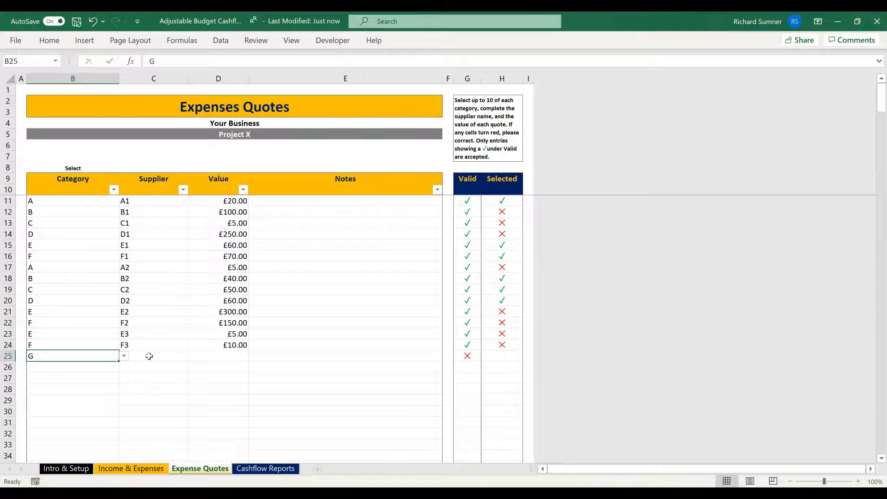
# Enter suppliers G1, G2 and G3 in cells C25 to C27 of the Expense Quotes sheet
pyautogui.click(149, 356)
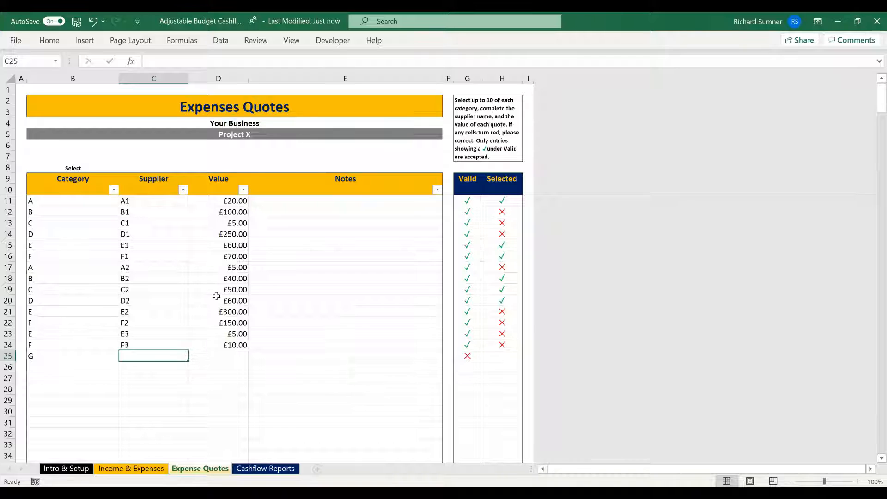
pyautogui.write('G1')
pyautogui.press('Return')
pyautogui.write('G2')
pyautogui.press('Return')
pyautogui.write('G3')
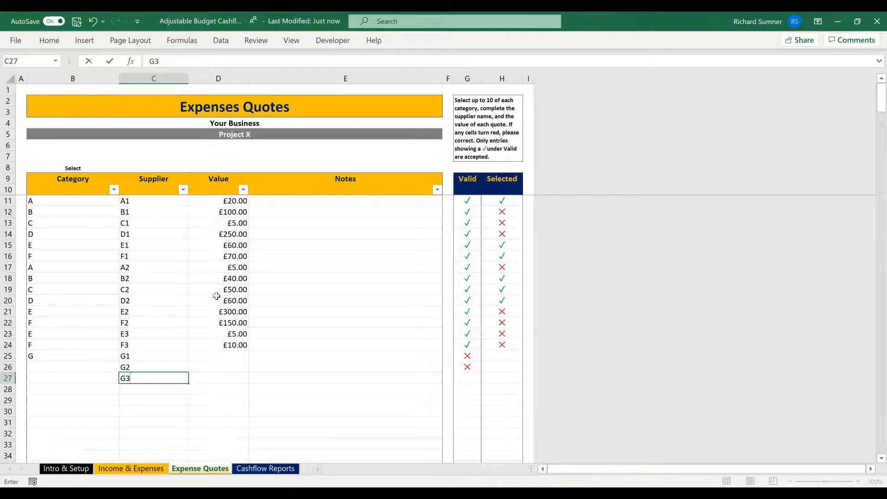
pyautogui.press('Return')
# Choose category G for the quotes of suppliers G2 and G3
pyautogui.click(92, 370)
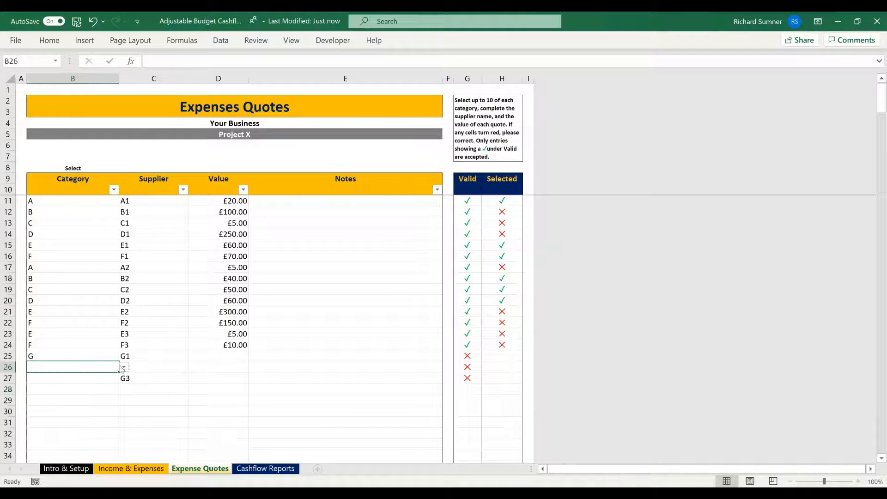
pyautogui.click(124, 367)
pyautogui.click(111, 437)
pyautogui.click(101, 378)
pyautogui.click(124, 378)
pyautogui.click(110, 448)
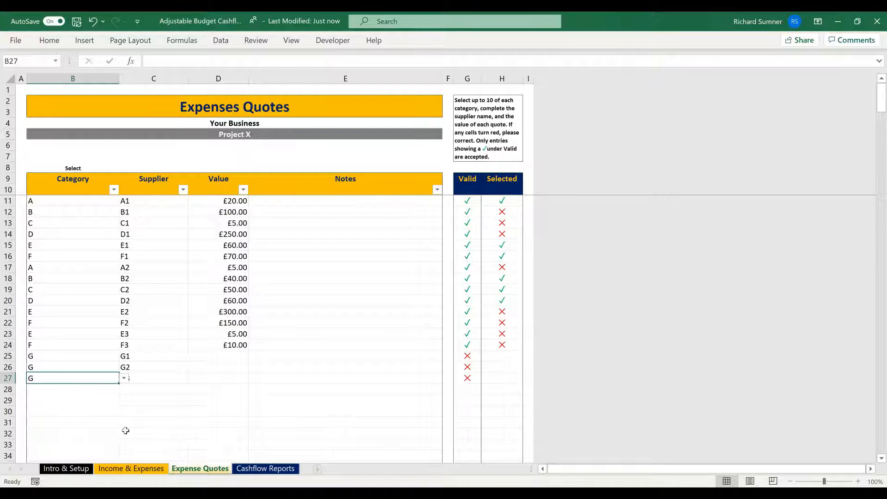
# Set the quote values of suppliers G1, G2 and G3 to 20, 30 and 40
pyautogui.click(221, 358)
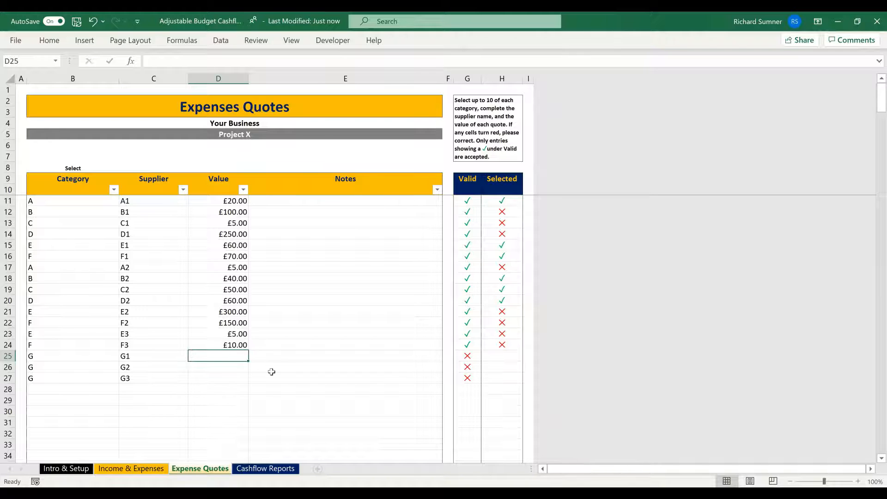
pyautogui.write('20')
pyautogui.press('Return')
pyautogui.write('30')
pyautogui.press('Return')
pyautogui.write('40')
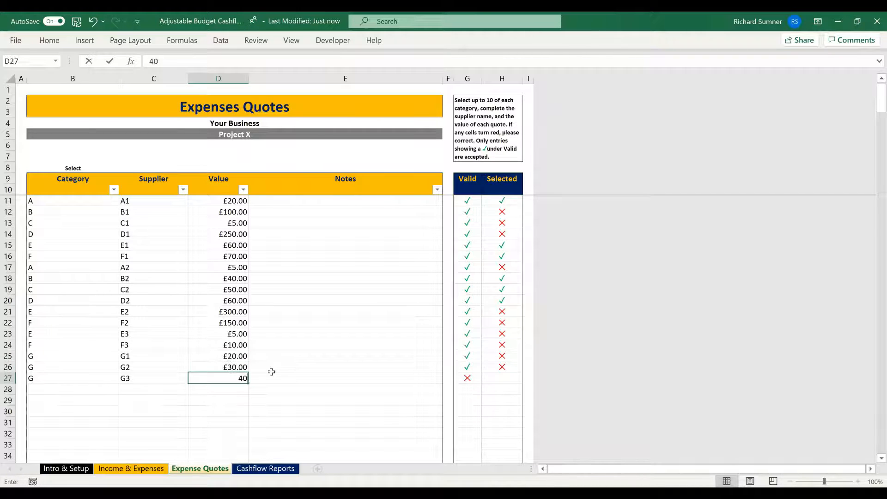
pyautogui.press('Return')
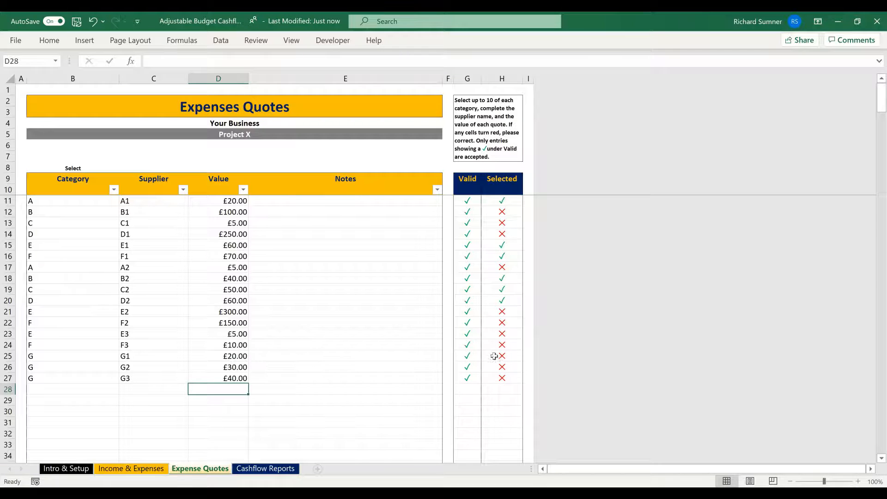
# Check the supplier options for category G on the Income & Expenses sheet against the quotes on the Expense Quotes sheet
pyautogui.click(142, 469)
pyautogui.click(218, 268)
pyautogui.click(134, 468)
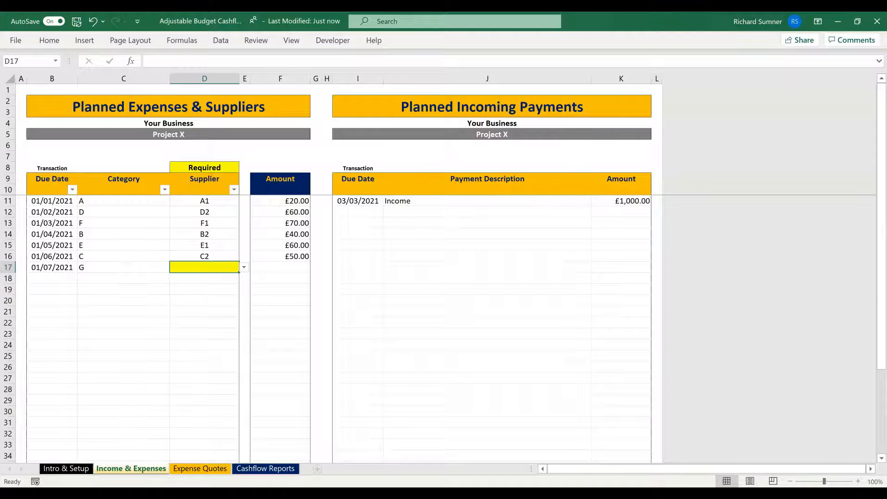
pyautogui.click(243, 267)
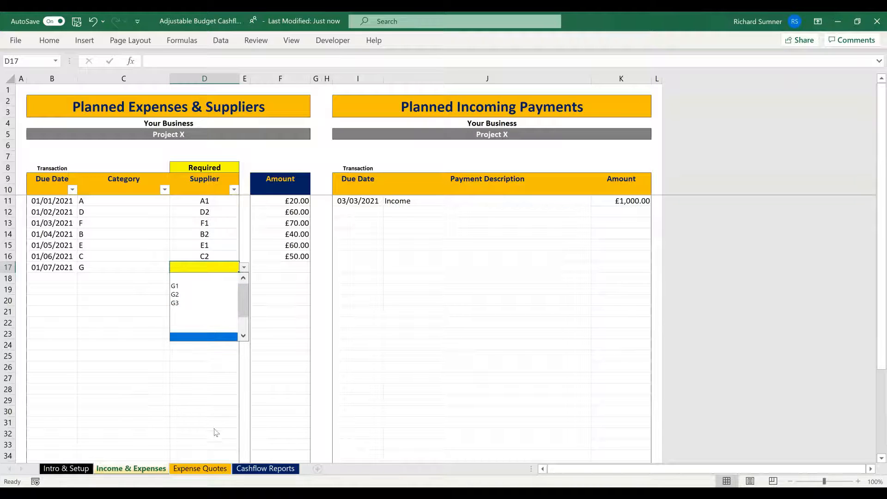
pyautogui.click(218, 469)
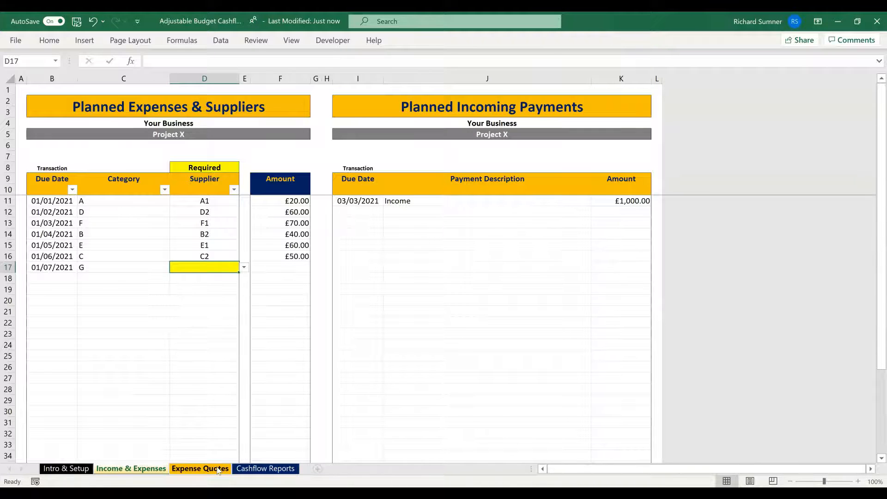
pyautogui.click(218, 470)
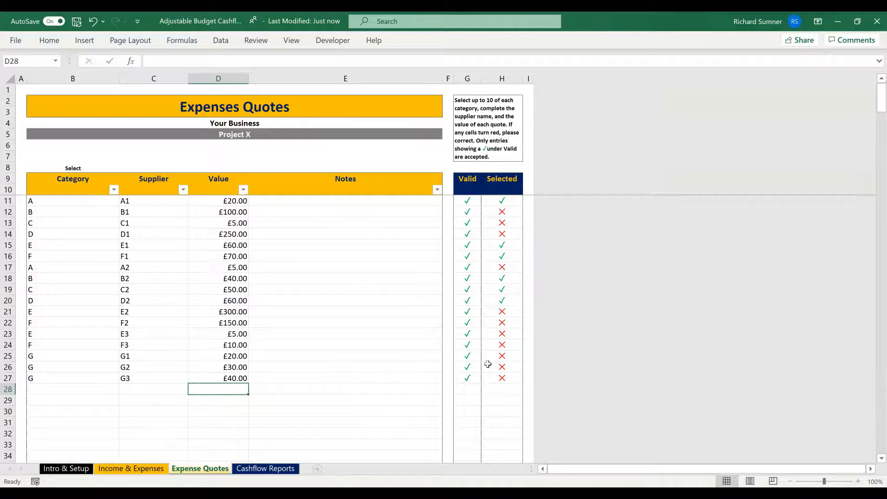
# Choose supplier G2 for category G on the Income & Expenses sheet and check its selected mark on the Expense Quotes sheet
pyautogui.click(134, 469)
pyautogui.click(244, 268)
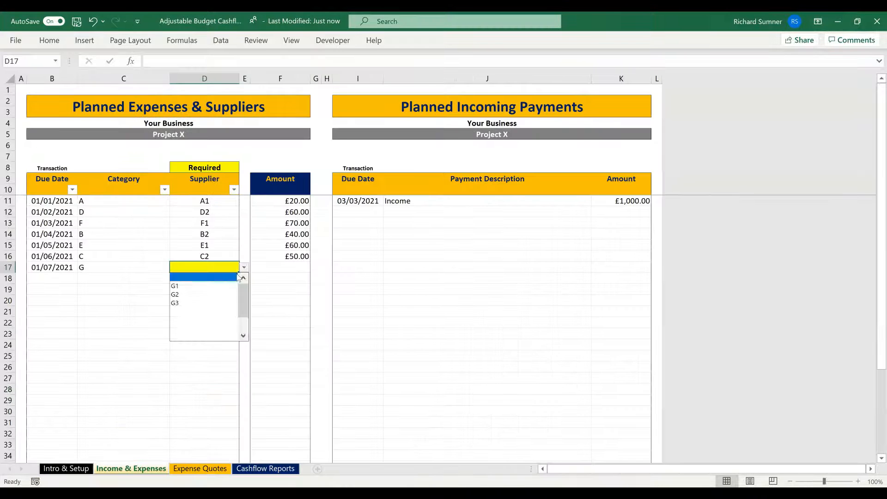
pyautogui.click(220, 299)
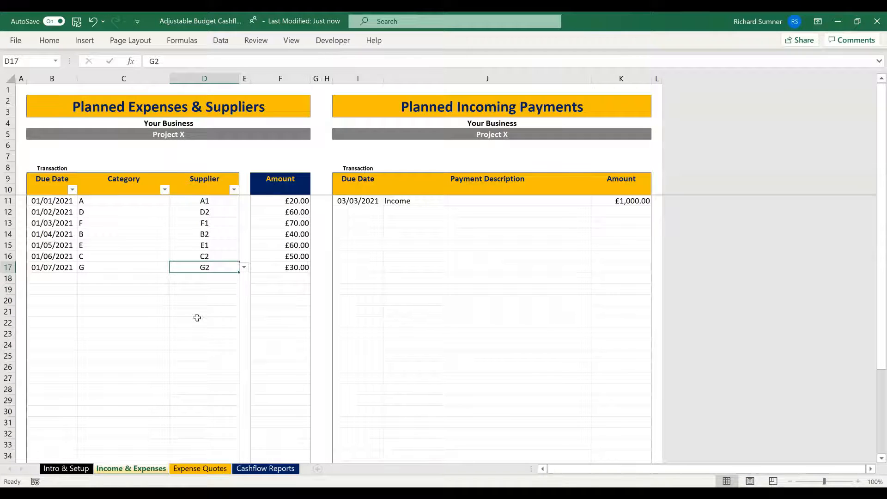
pyautogui.click(201, 469)
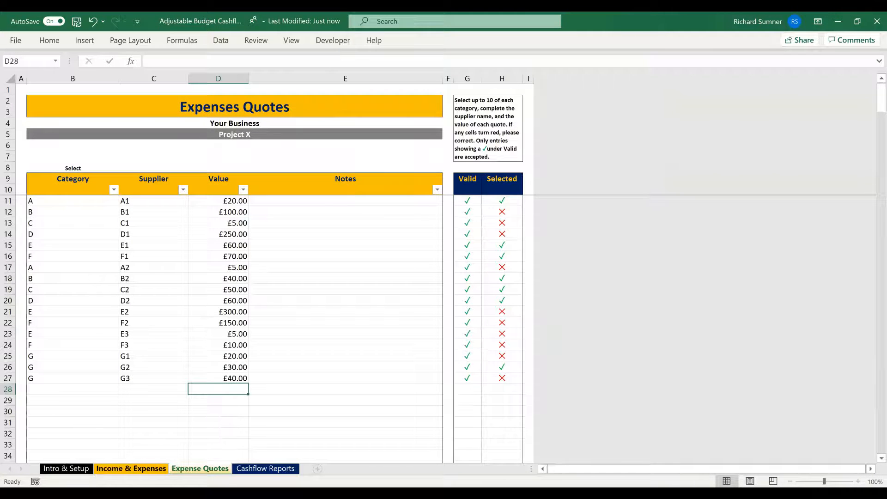
pyautogui.click(139, 468)
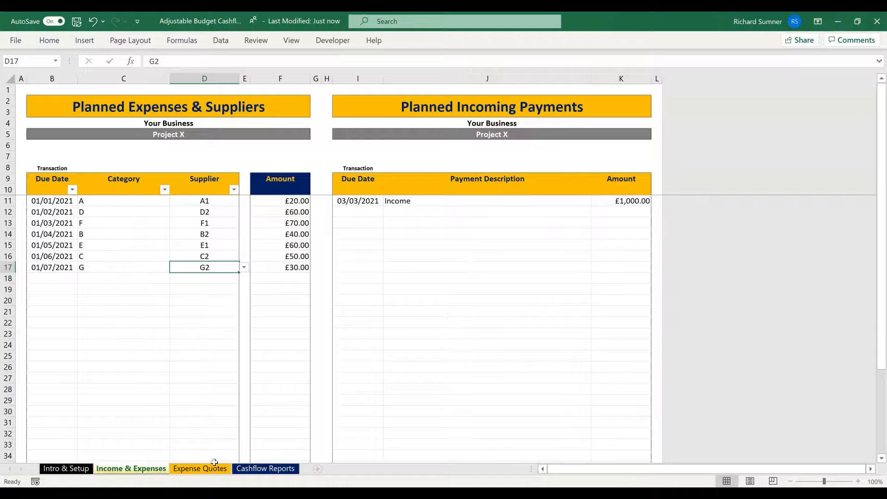
# Review the actual, maximum and minimum budget sections on the Cashflow Reports sheet, including their daily closing balance charts
pyautogui.click(265, 469)
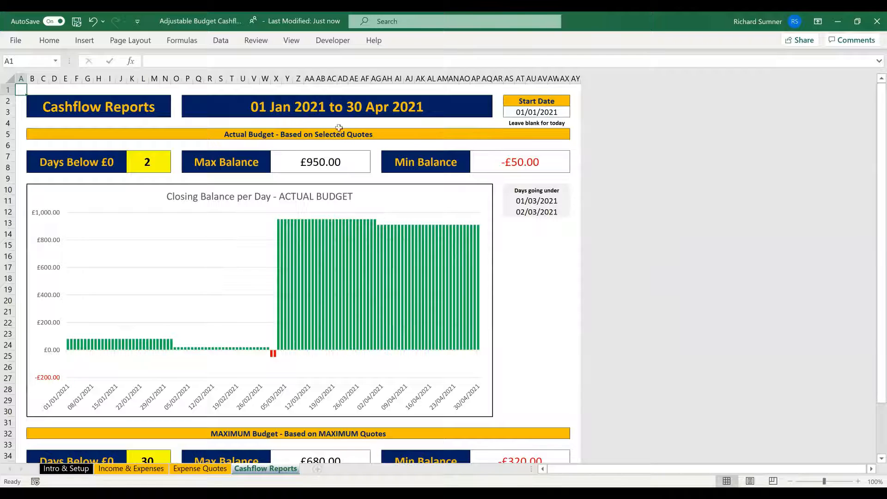
pyautogui.scroll(-10, 361, 239)
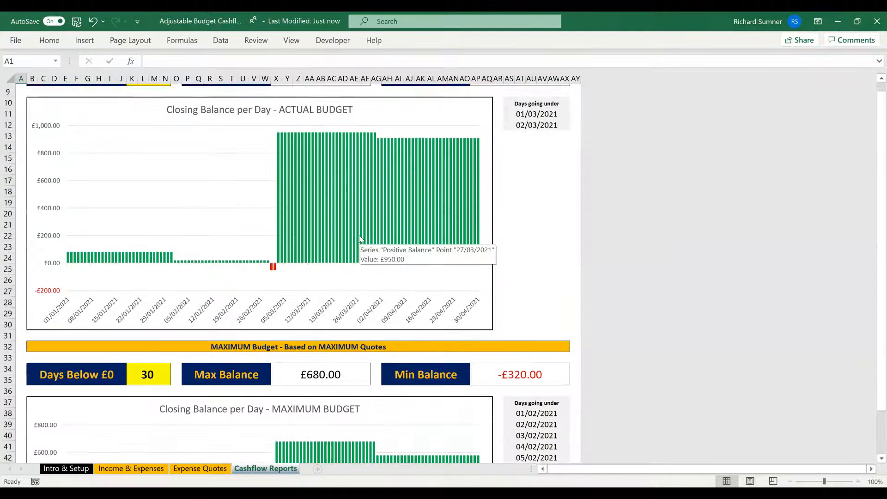
pyautogui.scroll(-1, 333, 139)
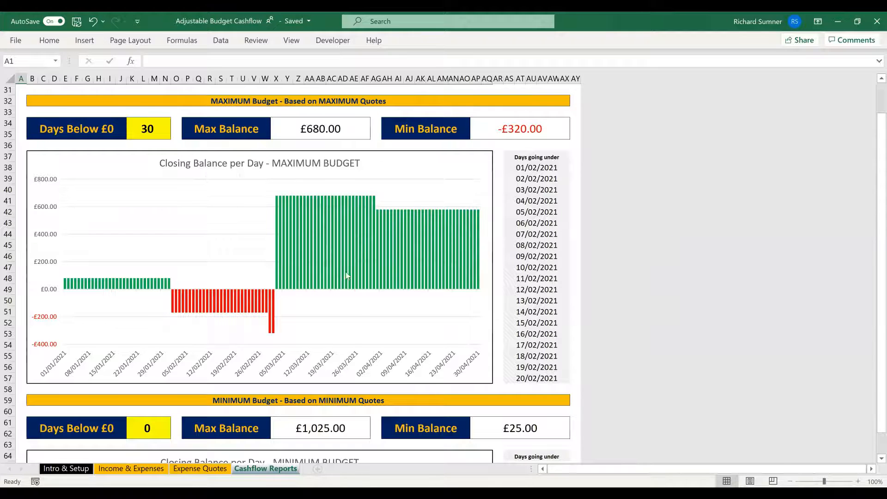
pyautogui.scroll(-5, 253, 276)
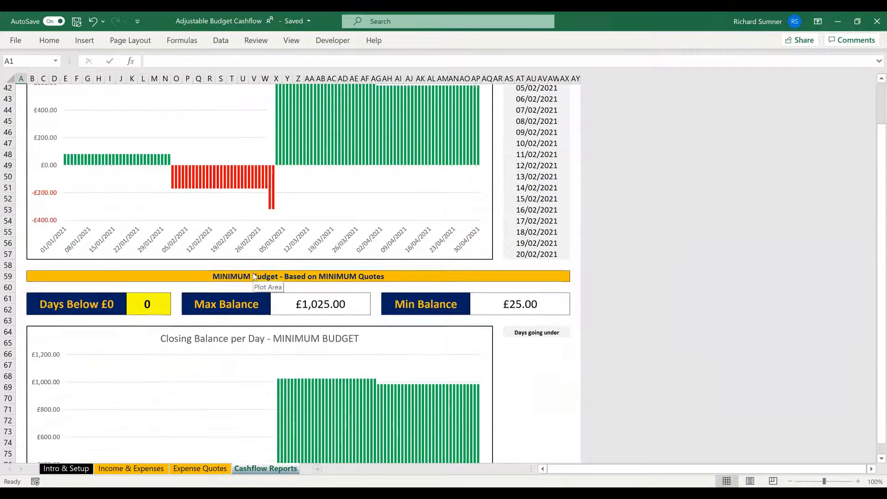
pyautogui.scroll(-3, 287, 378)
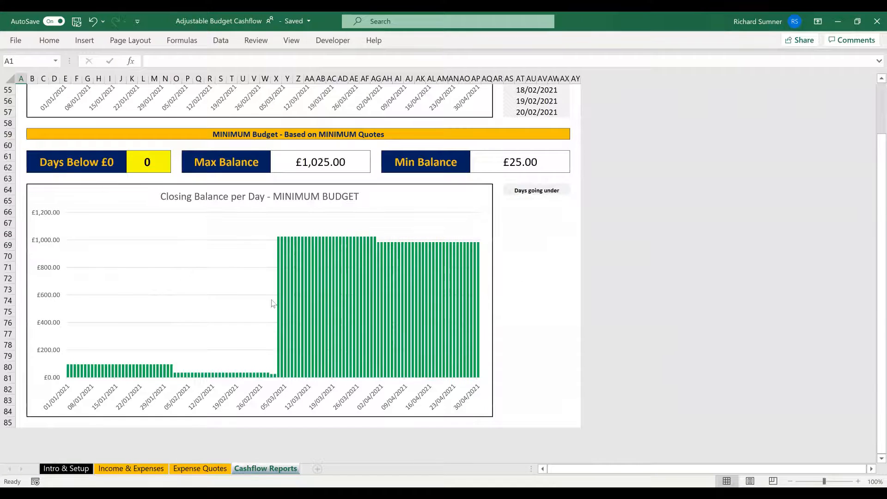
pyautogui.scroll(2, 270, 299)
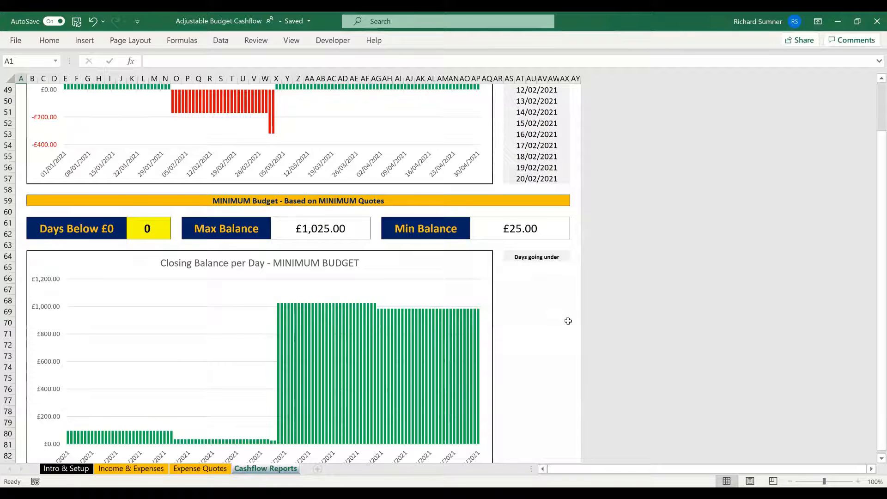
pyautogui.scroll(10, 569, 321)
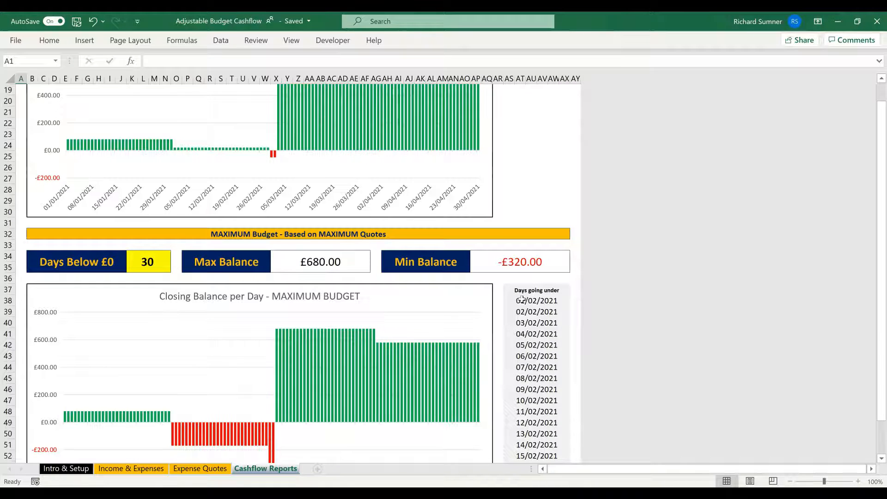
pyautogui.scroll(4, 510, 296)
pyautogui.scroll(3, 512, 293)
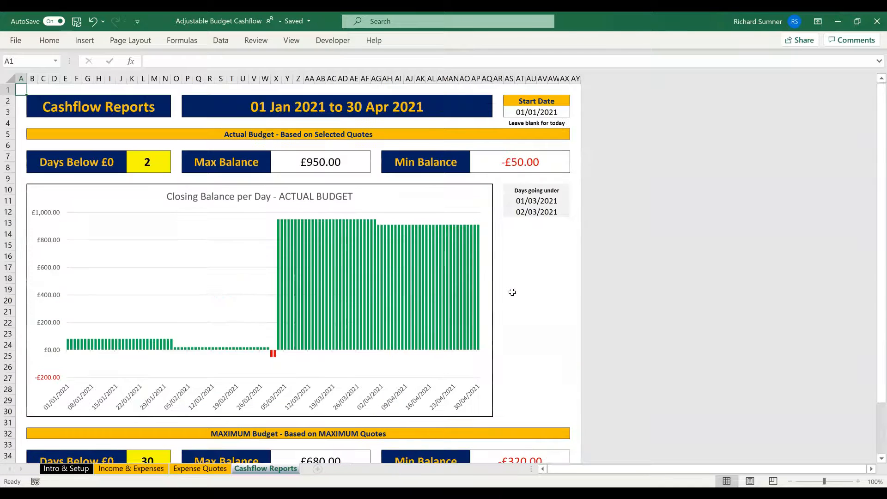
# Clear the Cashflow Reports start date to view the report from today, and set the date back to 1 January 2021
pyautogui.click(528, 112)
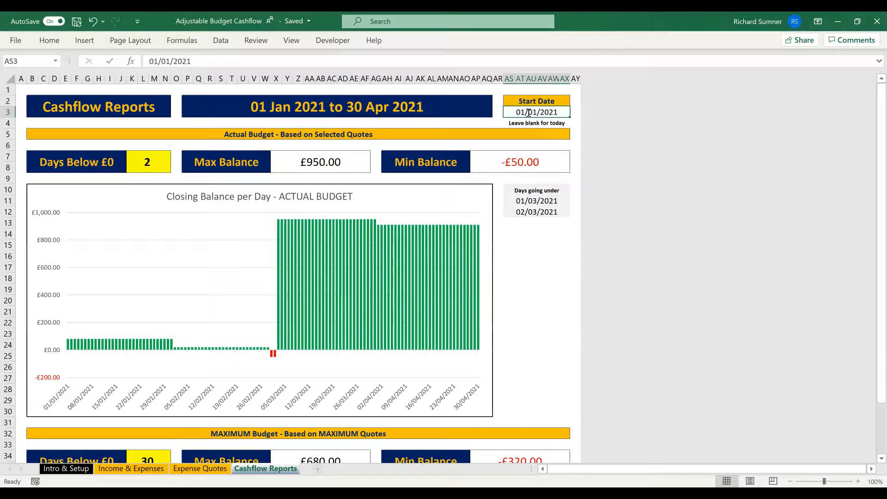
pyautogui.press('BackSpace')
pyautogui.press('Return')
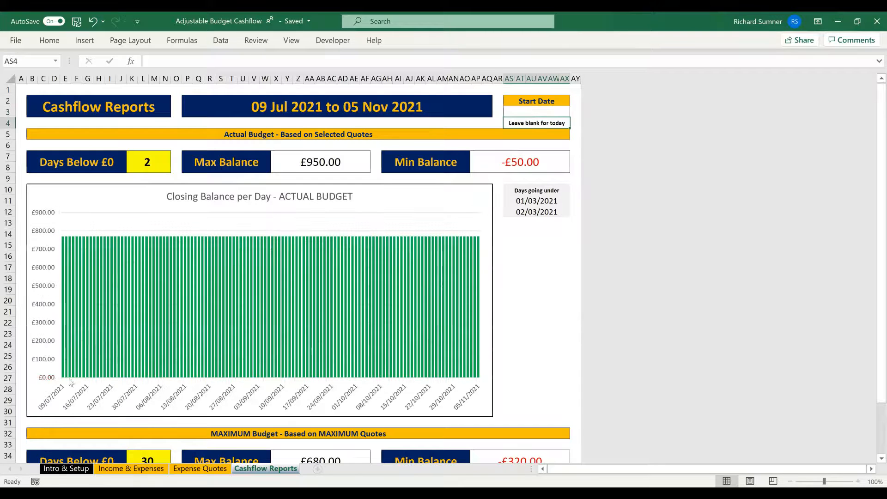
pyautogui.click(519, 113)
pyautogui.write('1 jan')
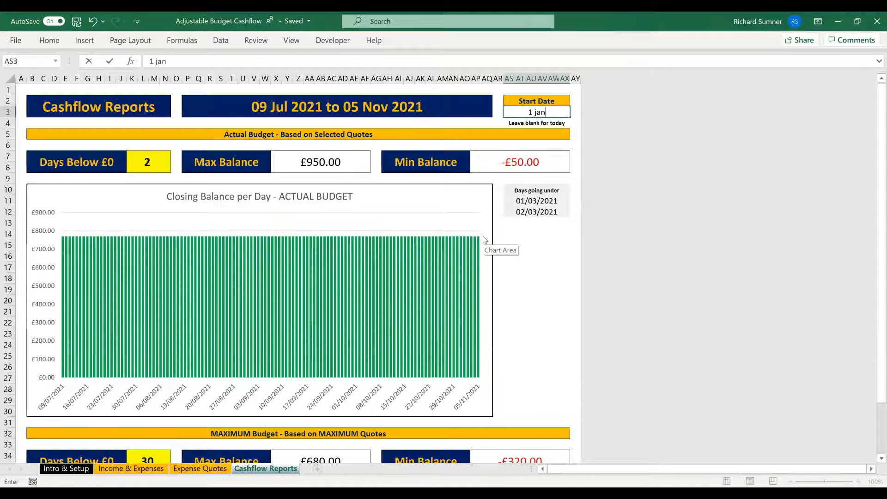
pyautogui.press('Return')
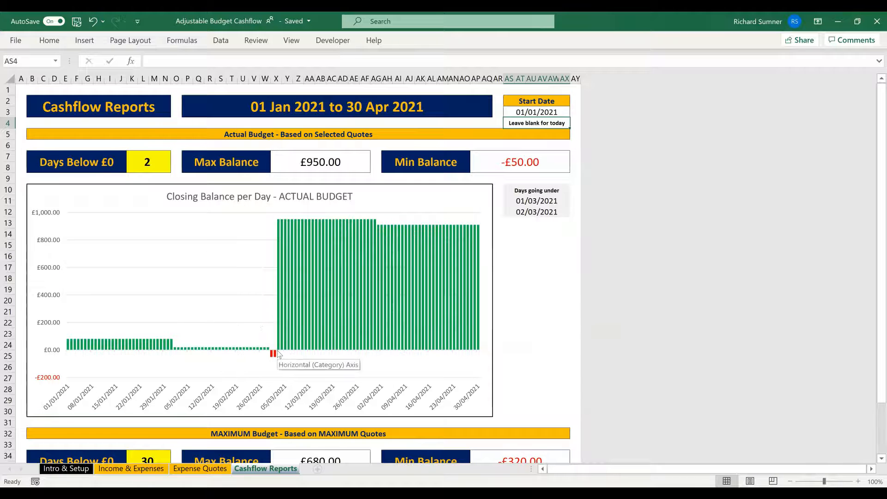
# Compare the days below zero and minimum balances of the actual budget with those of the maximum and minimum budgets
pyautogui.scroll(-8, 284, 340)
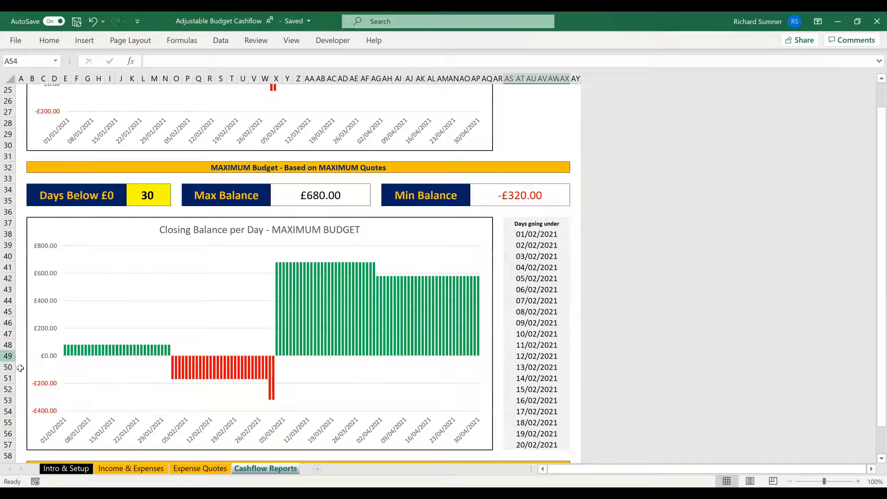
pyautogui.scroll(8, 199, 273)
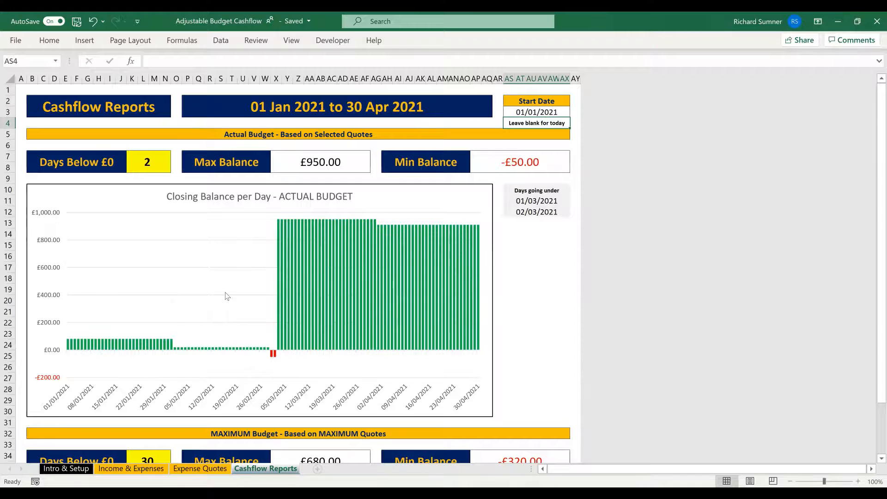
pyautogui.scroll(-2, 225, 297)
pyautogui.scroll(-15, 245, 290)
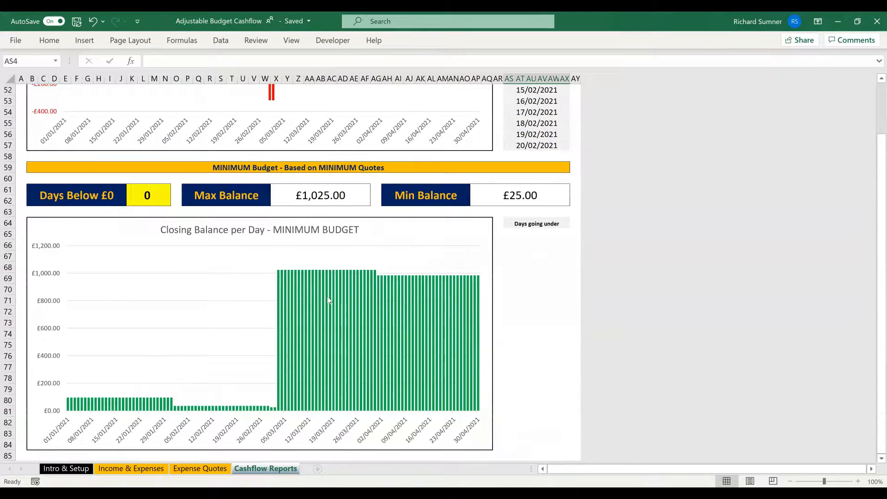
pyautogui.moveTo(296, 407)
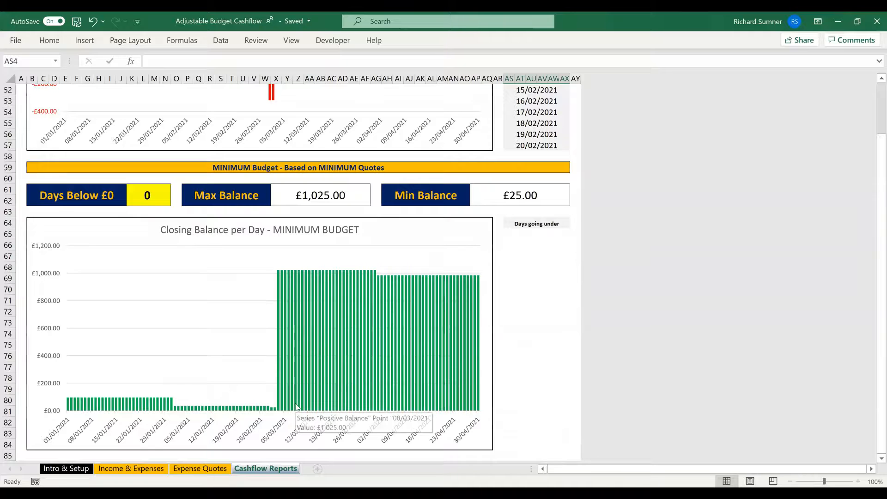
pyautogui.scroll(15, 296, 407)
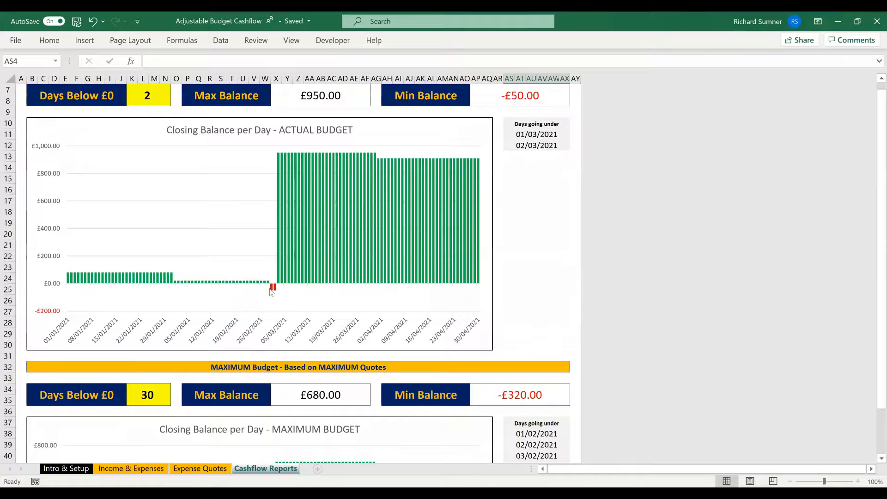
pyautogui.scroll(2, 289, 279)
pyautogui.click(508, 165)
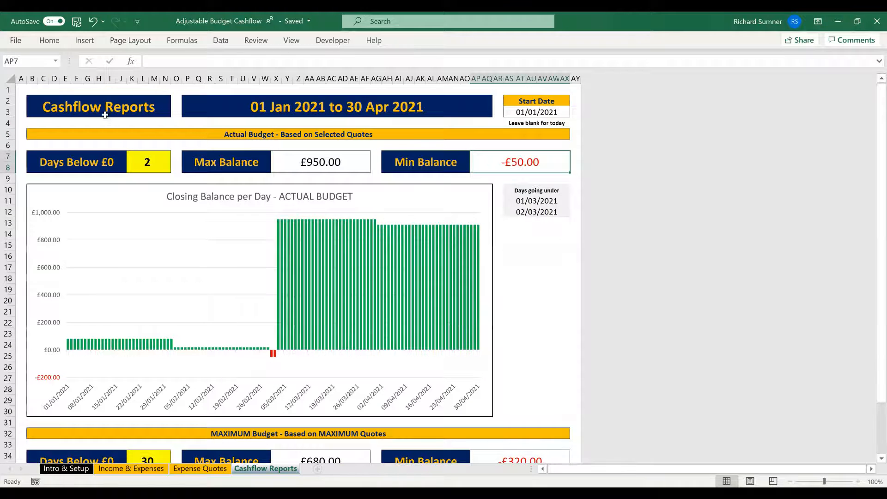
pyautogui.click(22, 89)
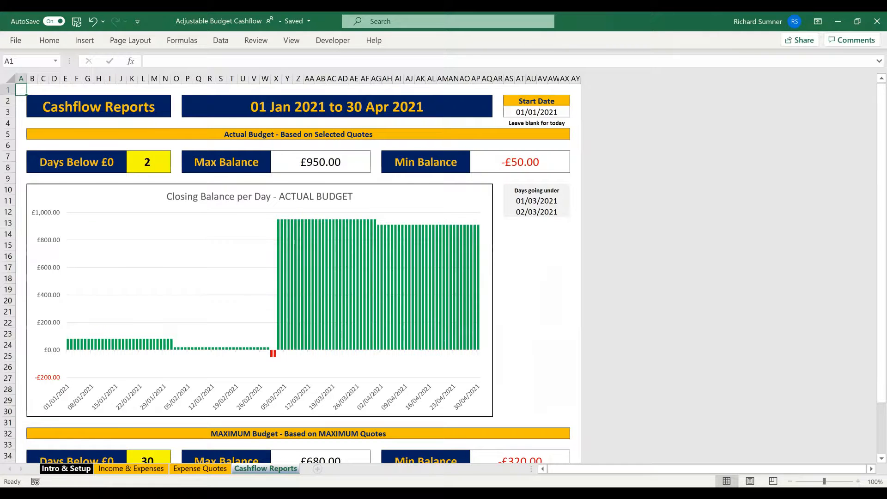
# Set the opening budget on the Intro & Setup sheet to £150
pyautogui.click(66, 469)
pyautogui.click(405, 283)
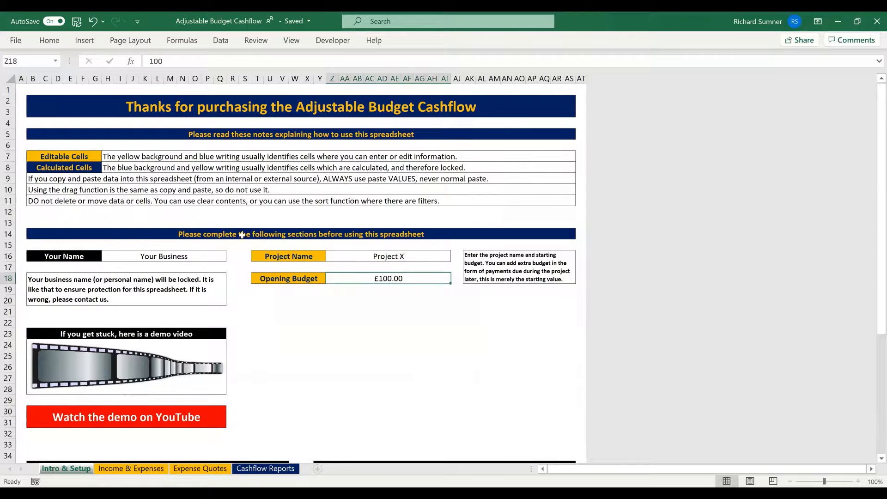
pyautogui.click(157, 61)
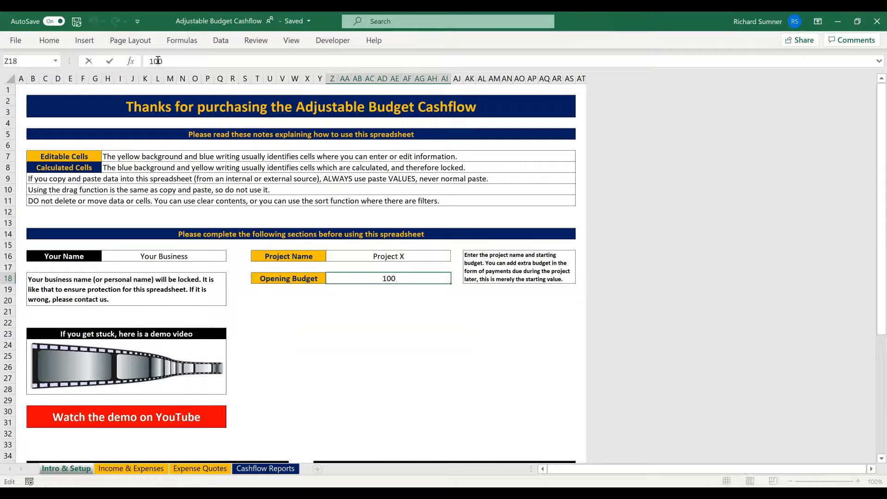
pyautogui.press('BackSpace')
pyautogui.write('5')
pyautogui.press('Return')
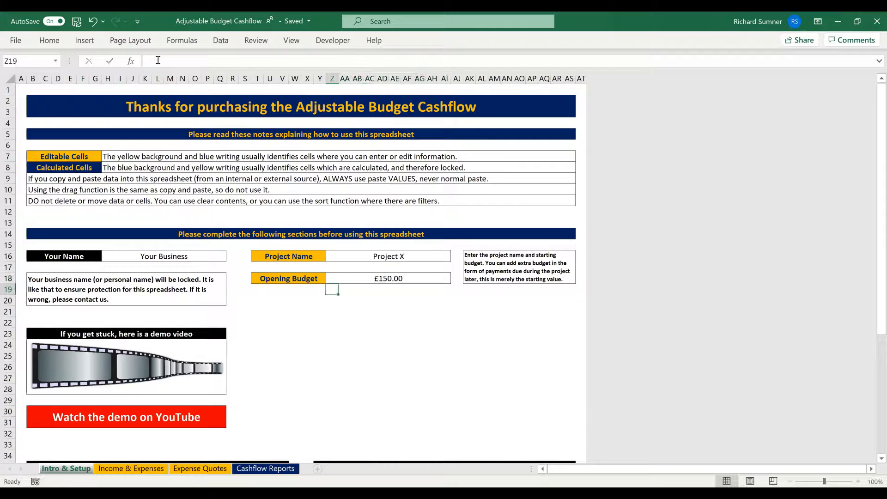
# Examine how the new opening budget affects the actual, maximum and minimum budget charts on the Cashflow Reports sheet
pyautogui.click(267, 468)
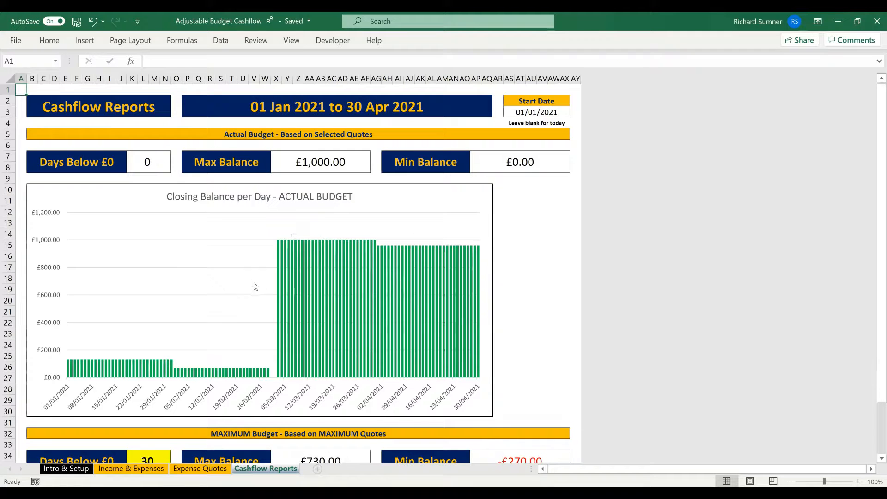
pyautogui.scroll(-3, 360, 285)
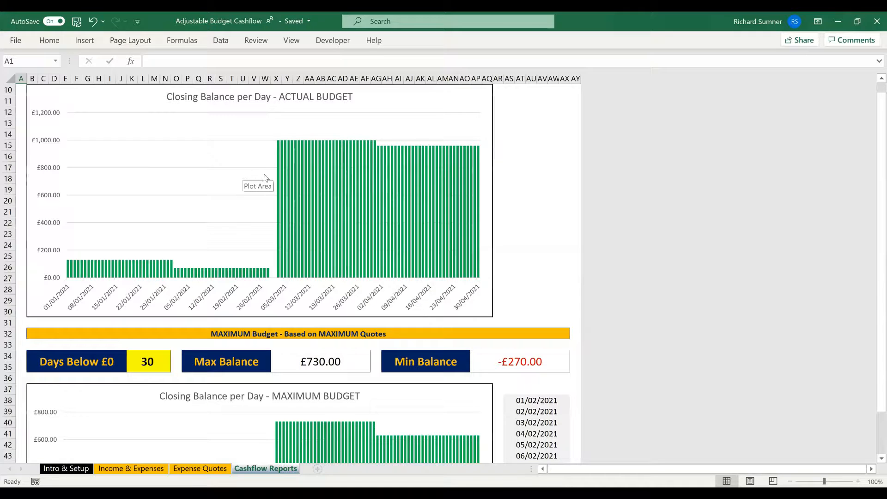
pyautogui.scroll(-1, 274, 207)
pyautogui.scroll(-6, 274, 207)
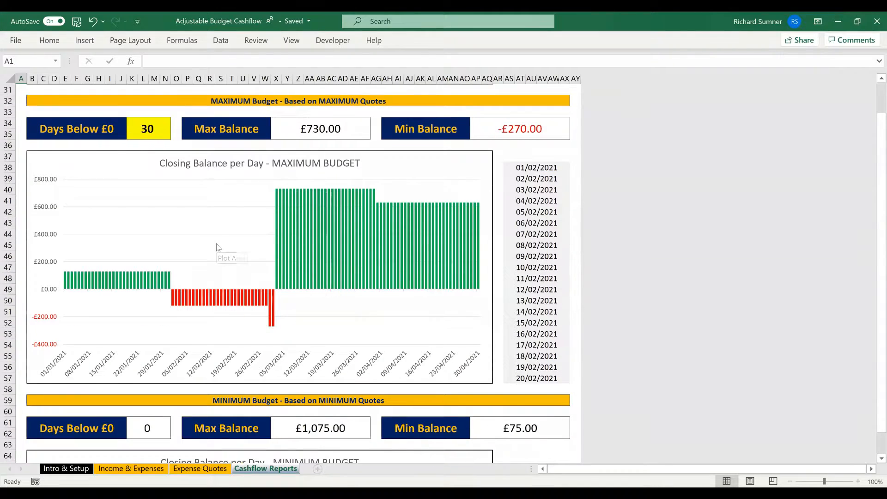
pyautogui.scroll(-9, 217, 247)
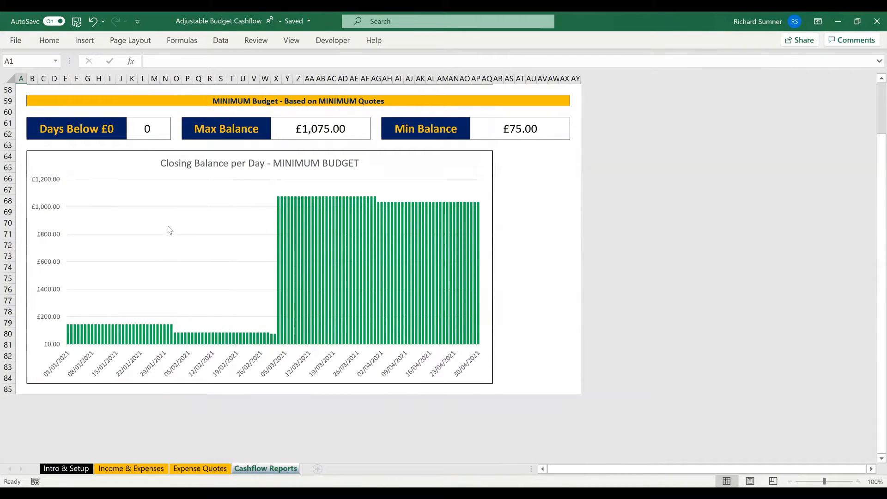
pyautogui.scroll(10, 196, 240)
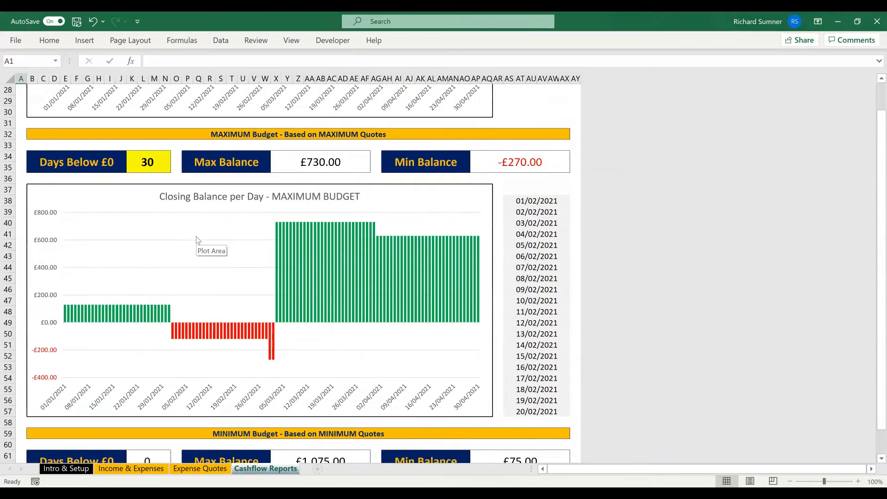
pyautogui.scroll(9, 197, 240)
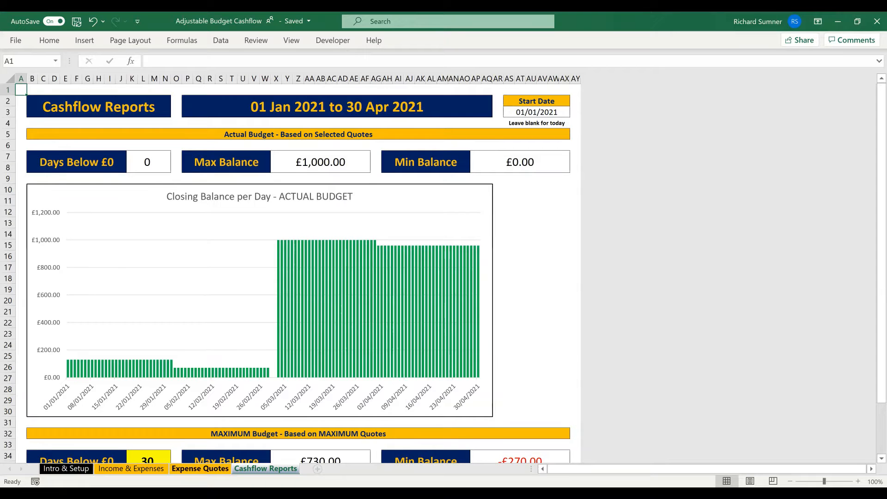
# Return to the planned expenses and suppliers on the Income & Expenses sheet by way of the Expense Quotes sheet
pyautogui.click(200, 468)
pyautogui.click(131, 469)
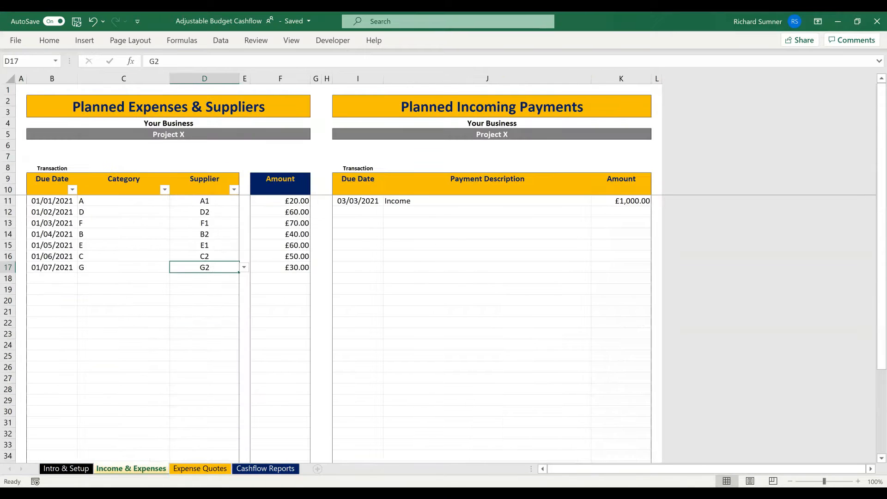